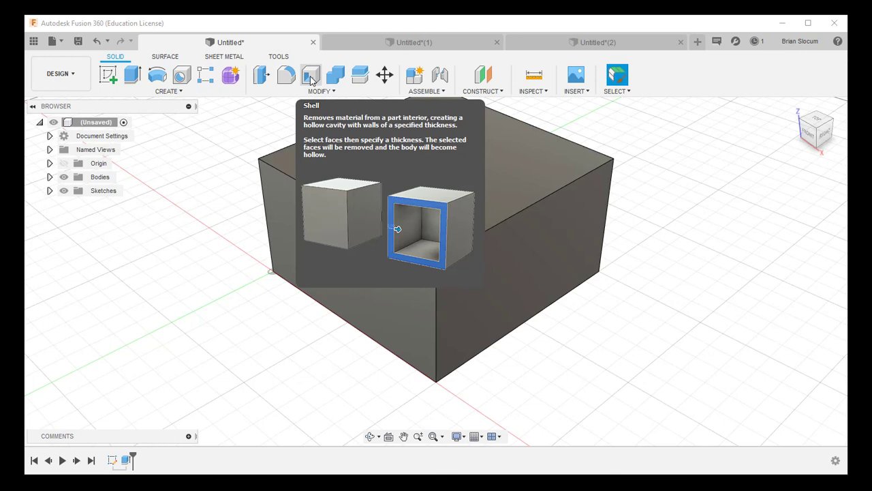
# Shell the box from its top face with an inside thickness of 2 mm.
pyautogui.click(311, 80)
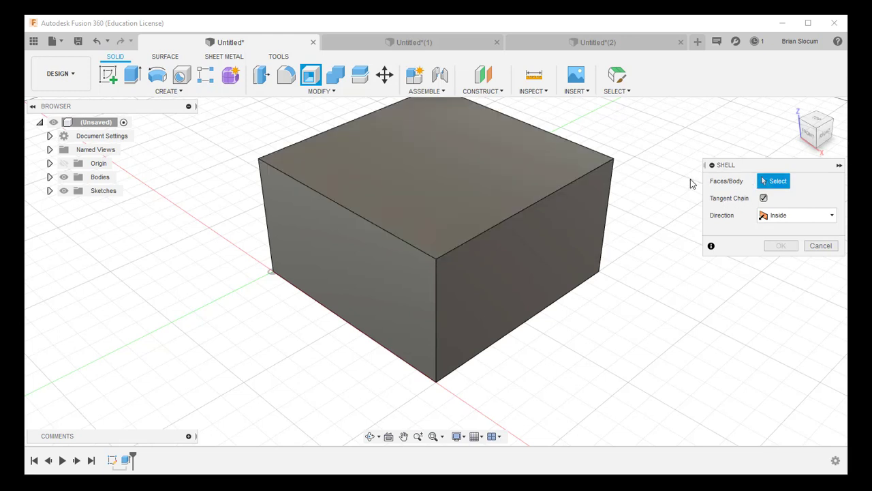
pyautogui.click(435, 169)
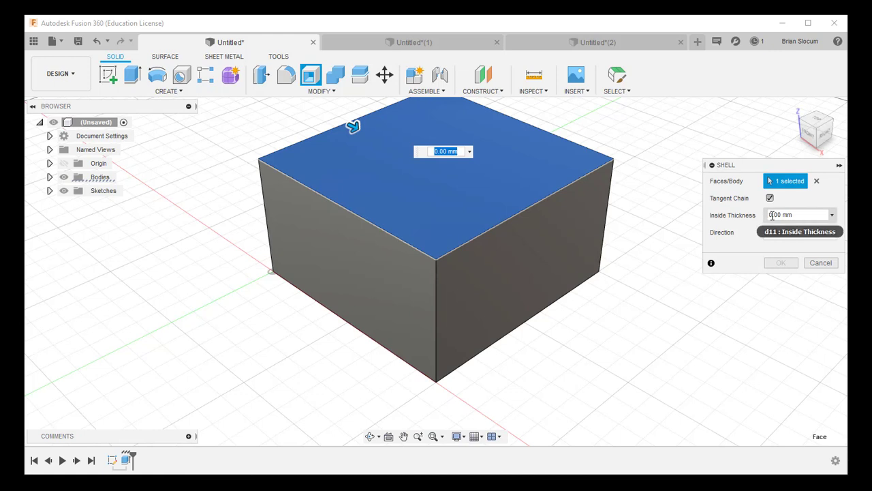
pyautogui.click(772, 215)
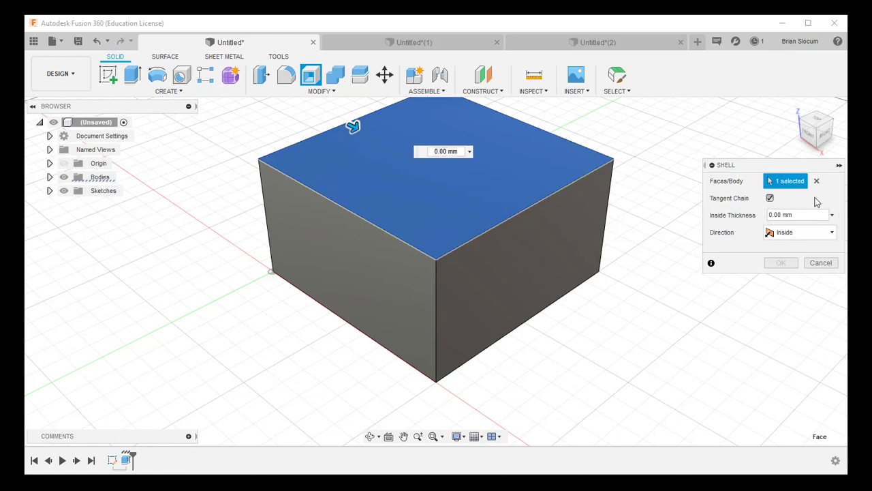
pyautogui.press('BackSpace')
pyautogui.write('2')
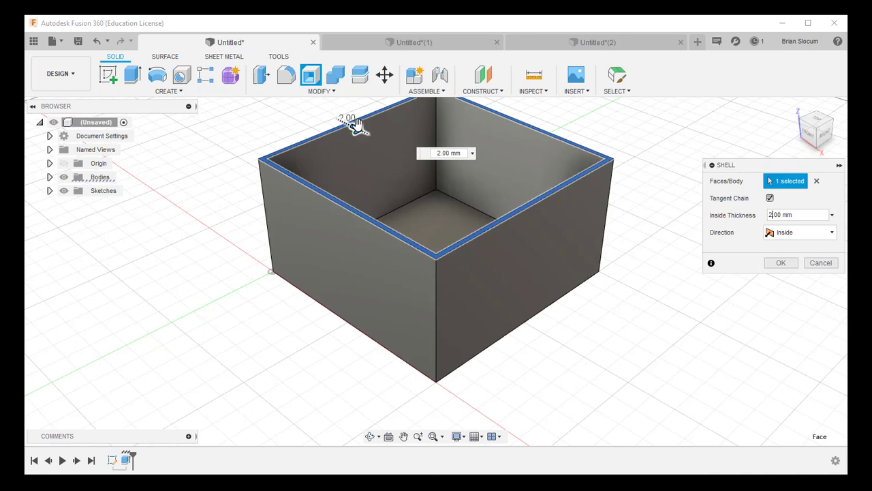
# Change the shell direction to Outside and set the outside thickness to 2 mm.
pyautogui.click(811, 236)
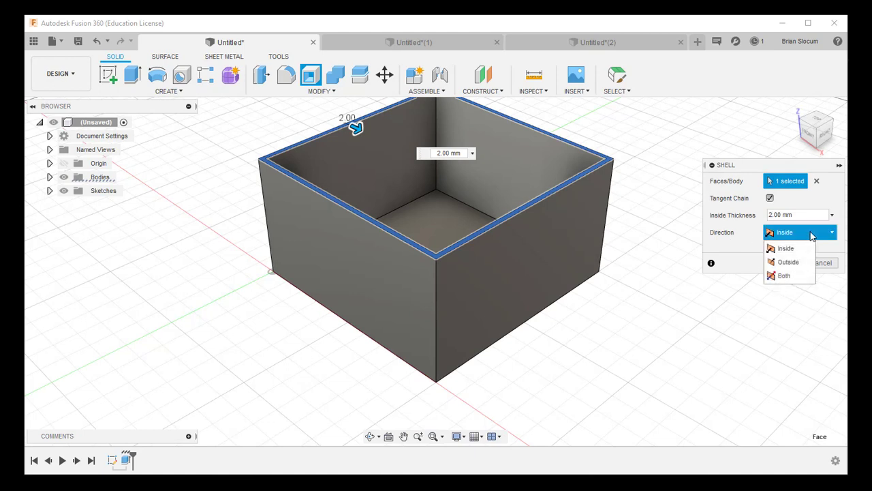
pyautogui.click(789, 263)
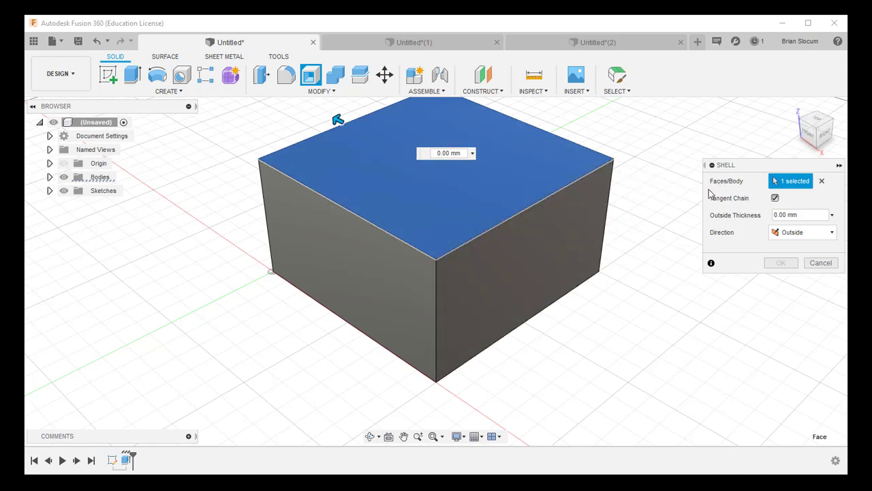
pyautogui.click(784, 214)
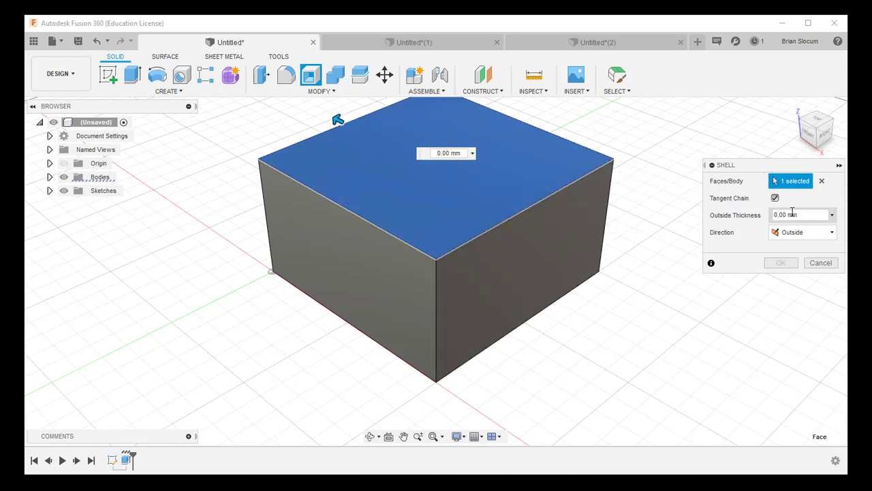
pyautogui.write('2')
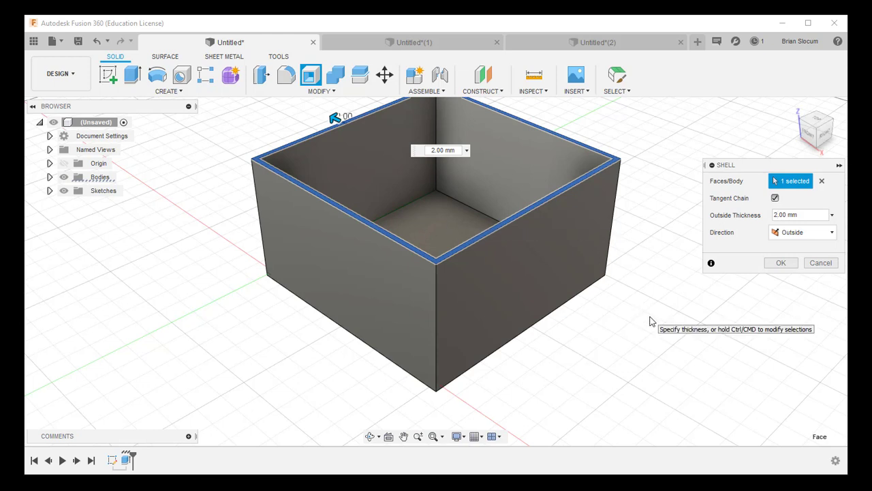
# Change the shell direction to Both and set the inside thickness to 1 mm.
pyautogui.click(777, 233)
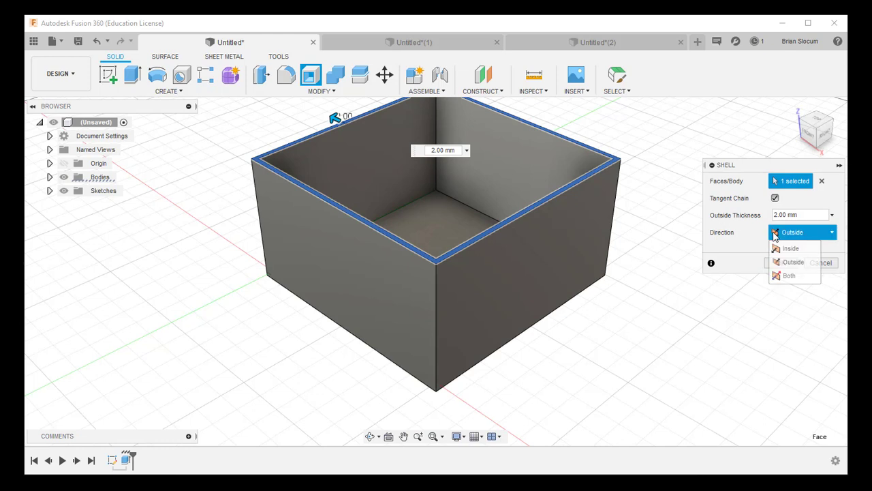
pyautogui.click(789, 275)
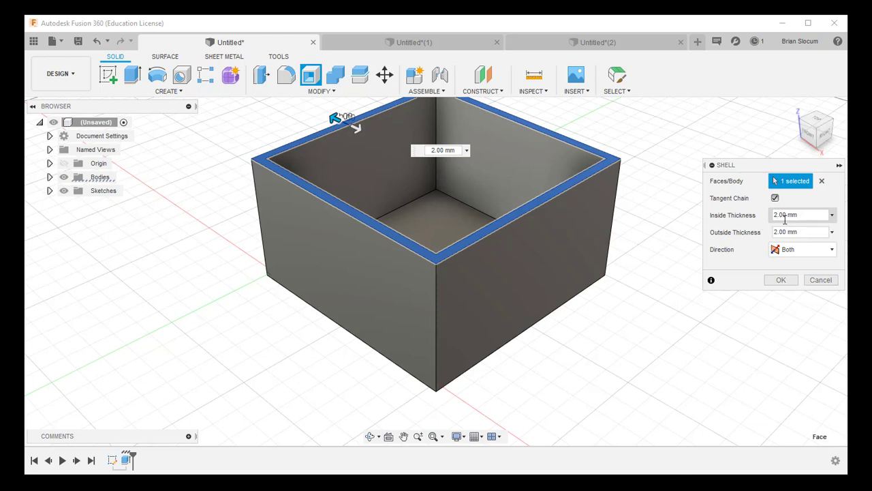
pyautogui.press('BackSpace')
pyautogui.write('1')
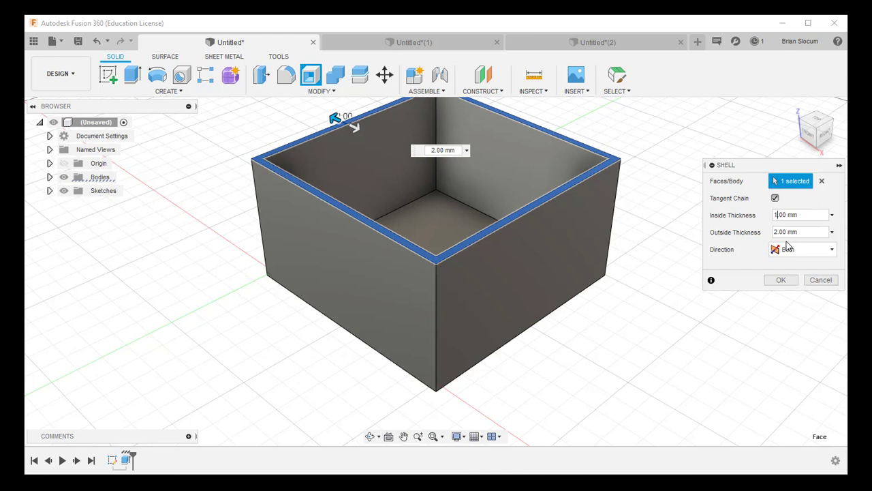
# Return the shell direction to Inside with a thickness of 2 mm and complete the shell.
pyautogui.click(796, 251)
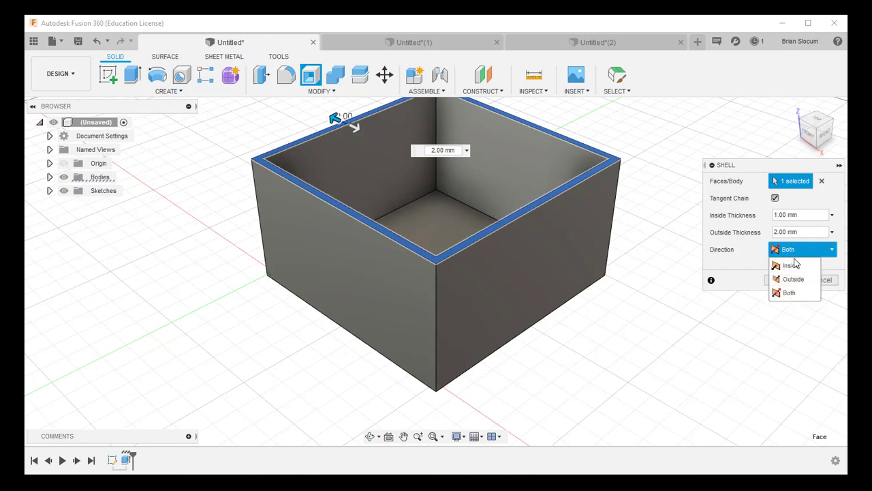
pyautogui.click(791, 265)
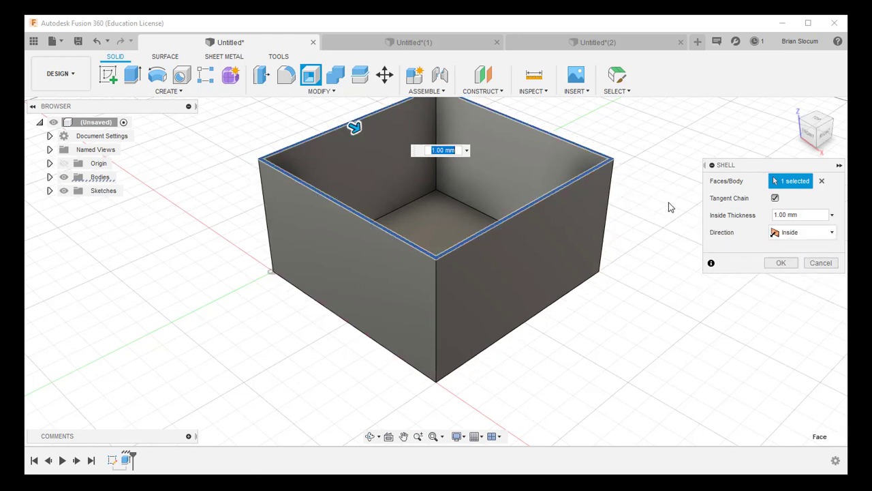
pyautogui.click(780, 215)
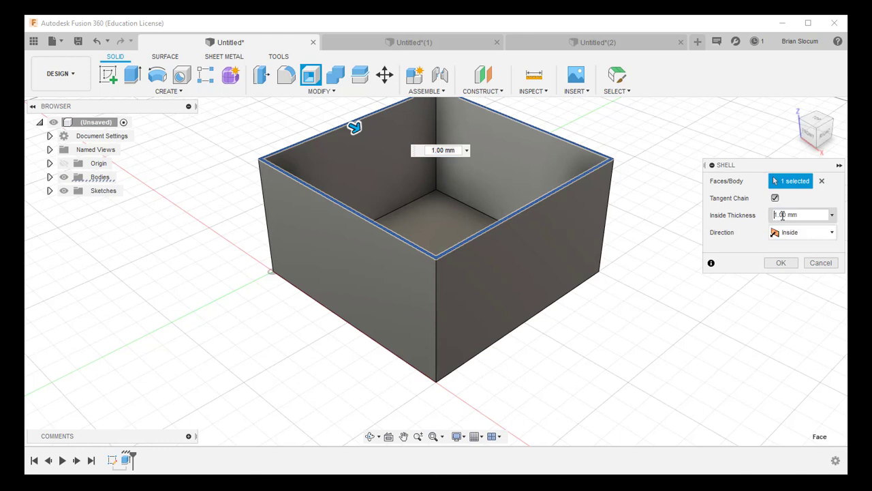
pyautogui.press('BackSpace')
pyautogui.write('2')
pyautogui.click(777, 266)
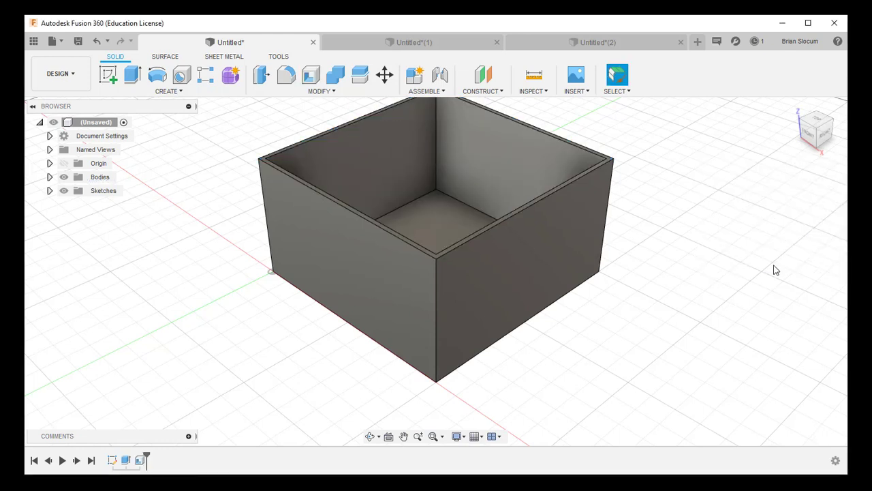
pyautogui.moveTo(490, 328); pyautogui.dragTo(443, 313, button='middle')
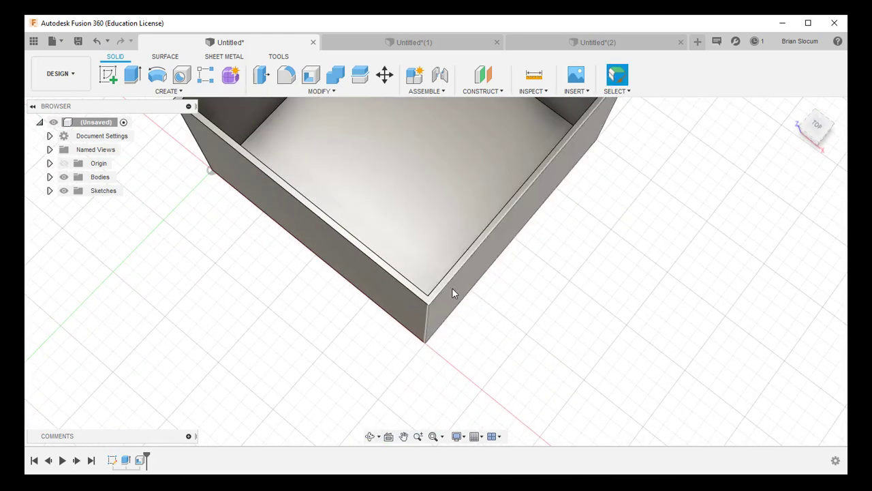
pyautogui.scroll(1, 549, 273)
pyautogui.scroll(-4, 549, 273)
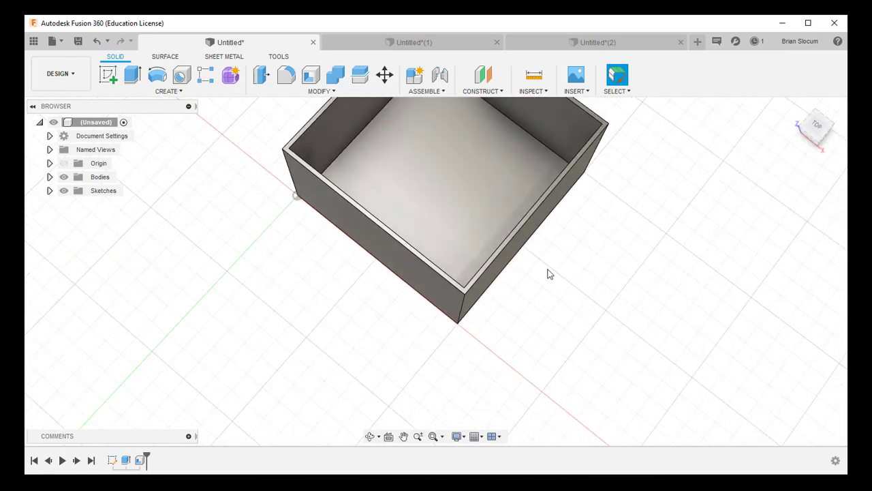
pyautogui.keyDown('shift'); pyautogui.moveTo(552, 308); pyautogui.dragTo(634, 254, button='middle'); pyautogui.keyUp('shift')
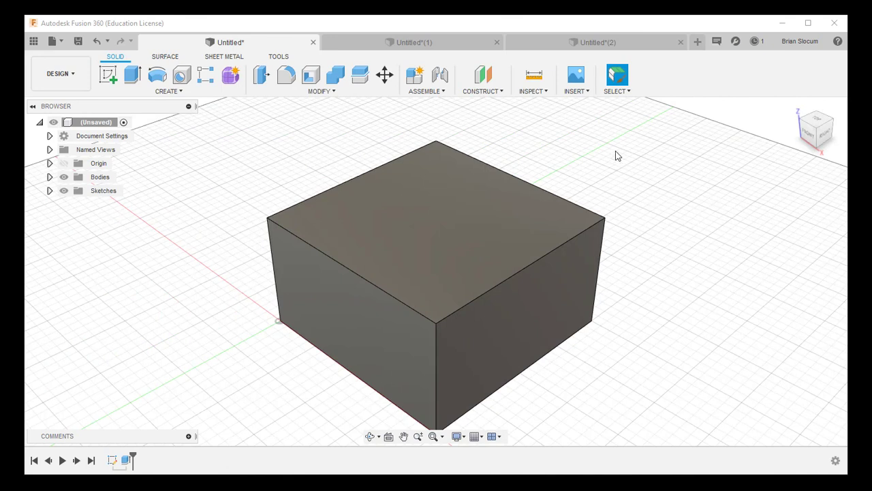
# Shell the solid box through both its top and bottom faces with a 2 mm inside thickness.
pyautogui.click(312, 78)
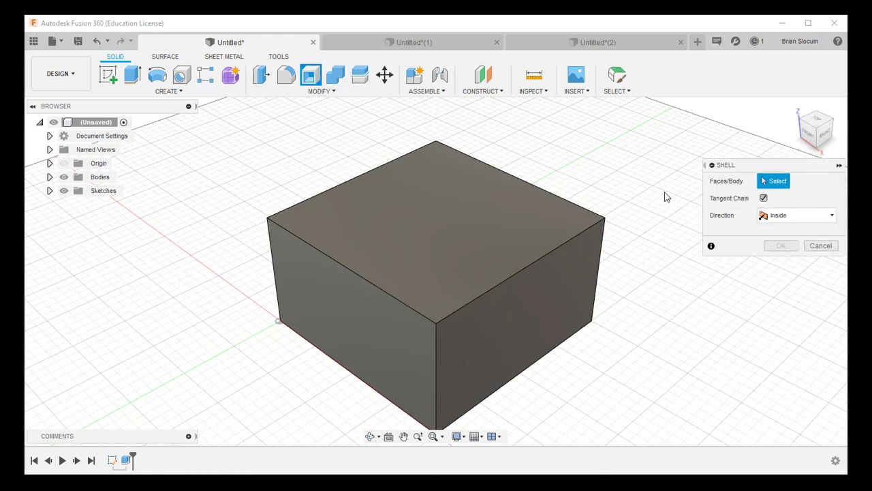
pyautogui.click(477, 228)
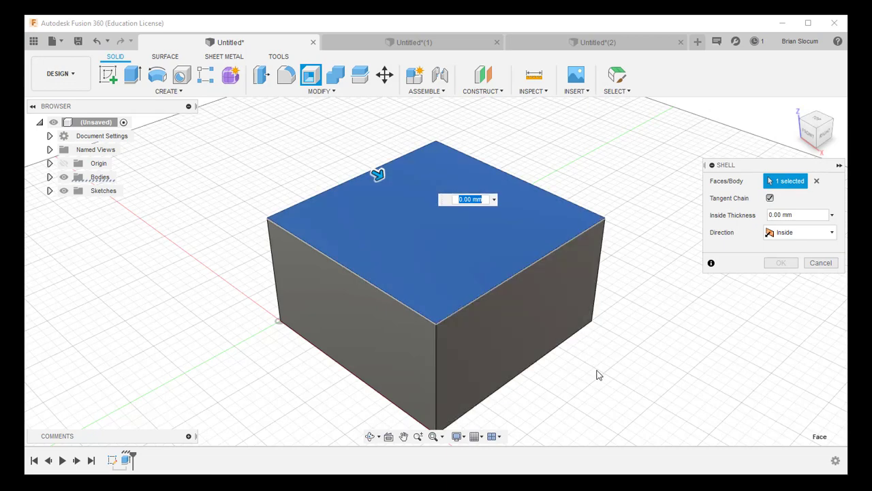
pyautogui.keyDown('shift'); pyautogui.moveTo(597, 389); pyautogui.dragTo(606, 311, button='middle'); pyautogui.keyUp('shift')
pyautogui.click(494, 315)
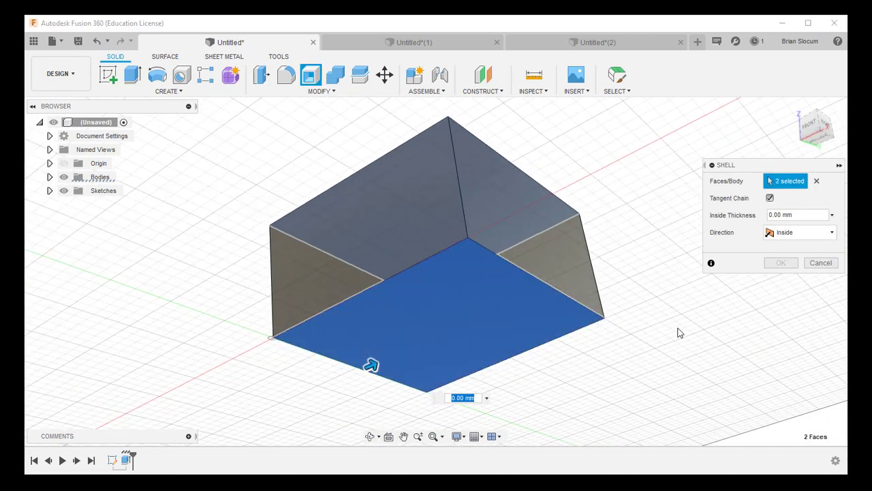
pyautogui.keyDown('shift'); pyautogui.moveTo(680, 331); pyautogui.dragTo(729, 310, button='middle'); pyautogui.keyUp('shift')
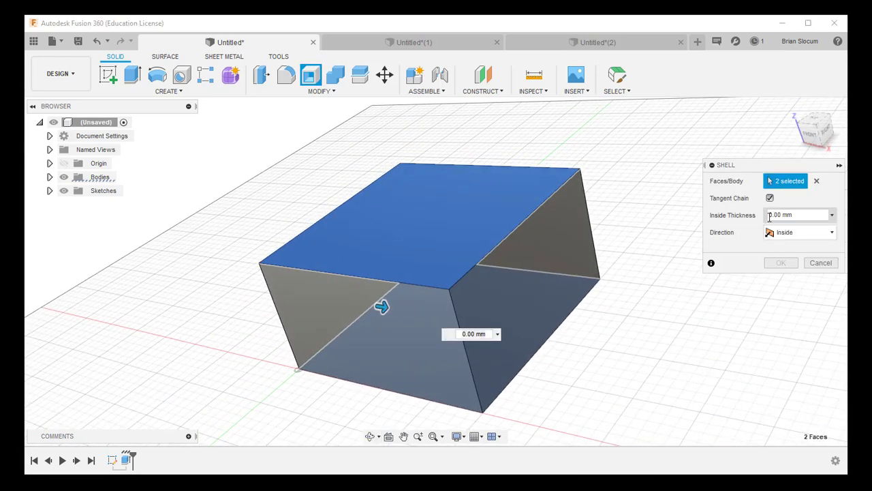
pyautogui.click(770, 216)
pyautogui.write('2')
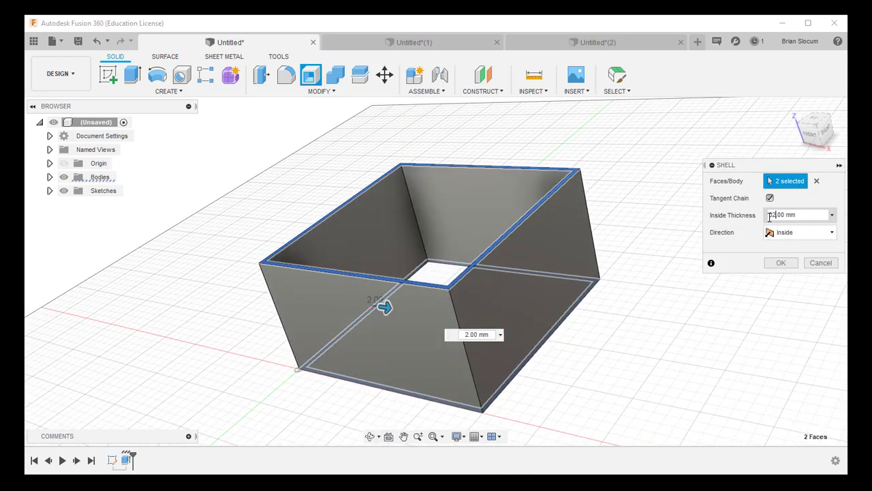
pyautogui.click(787, 268)
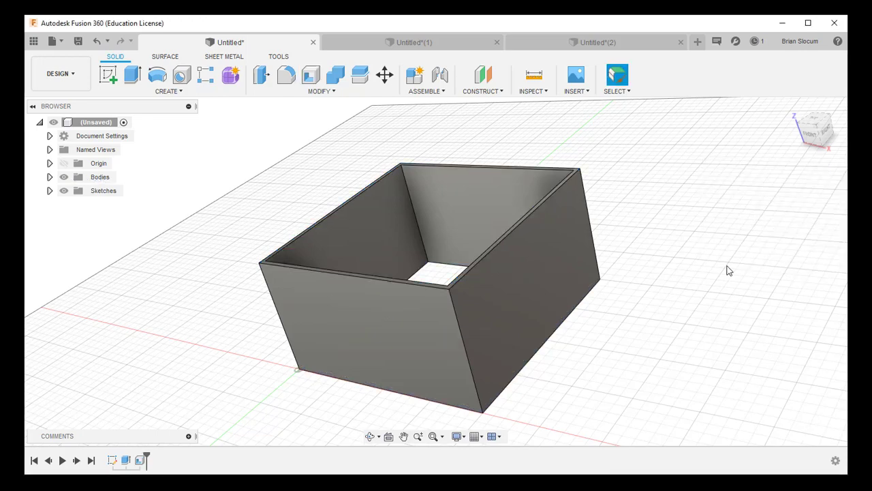
pyautogui.keyDown('shift'); pyautogui.moveTo(589, 359); pyautogui.dragTo(430, 248, button='middle'); pyautogui.keyUp('shift')
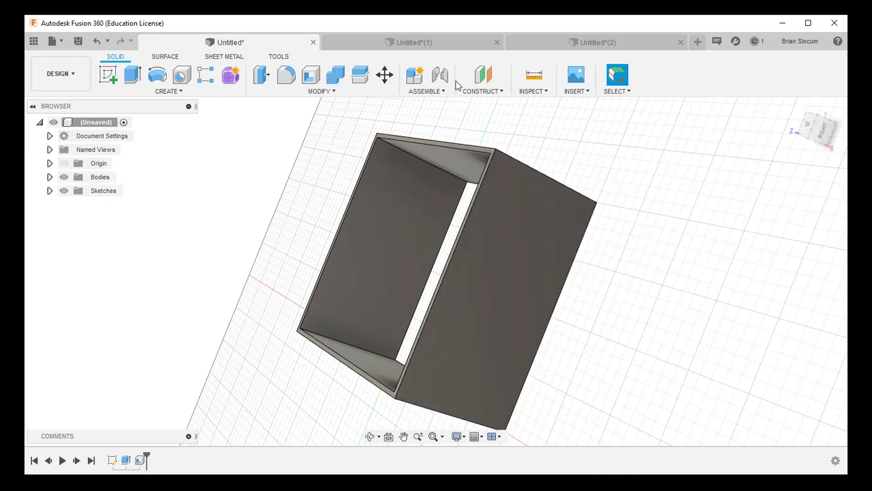
# In the open sphere design, shell the body from the flat top face of its neck with 2 mm inside thickness.
pyautogui.click(451, 42)
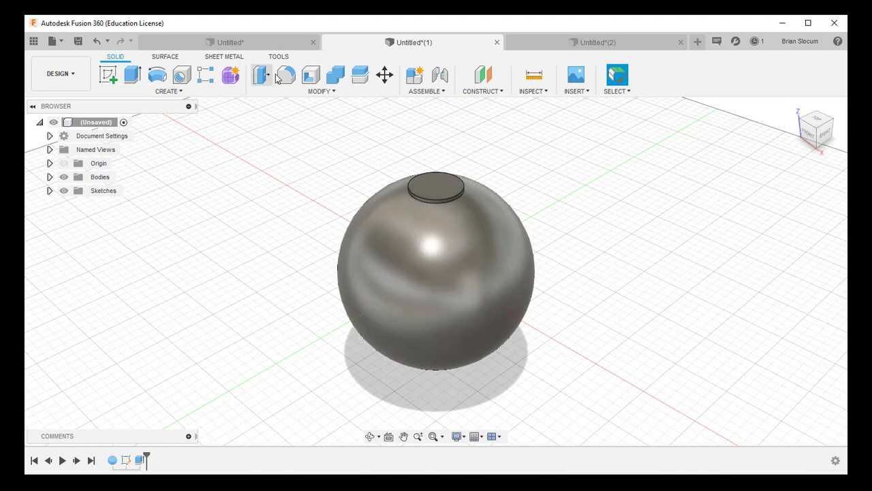
pyautogui.click(312, 76)
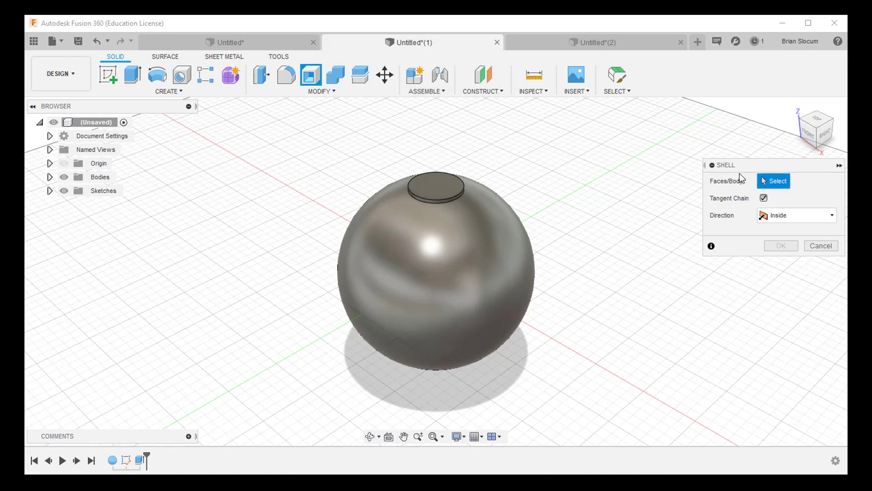
pyautogui.click(438, 181)
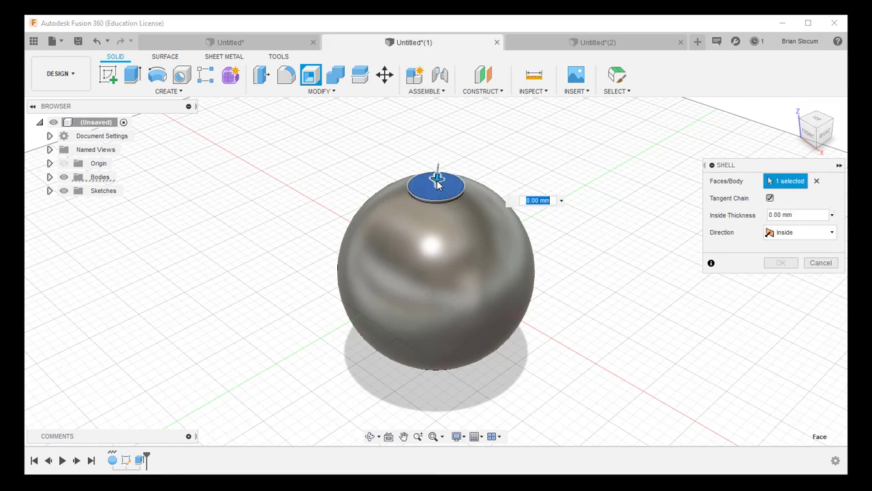
pyautogui.click(772, 215)
pyautogui.write('2.')
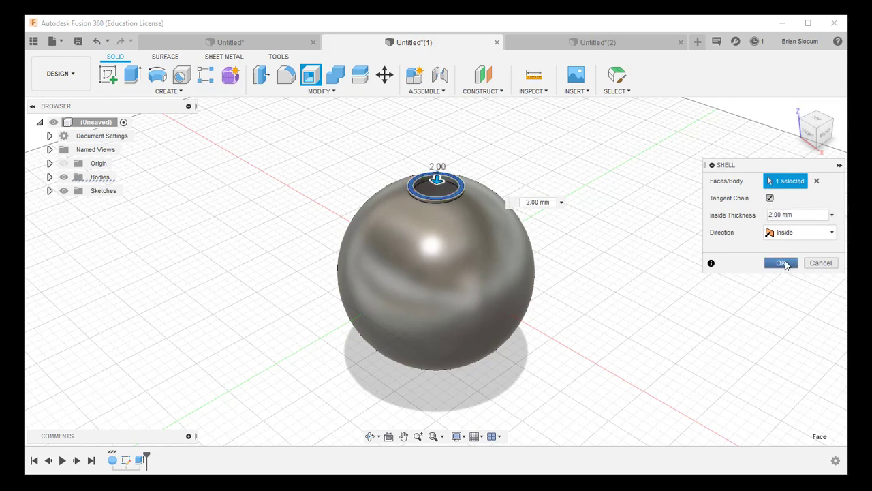
pyautogui.click(783, 263)
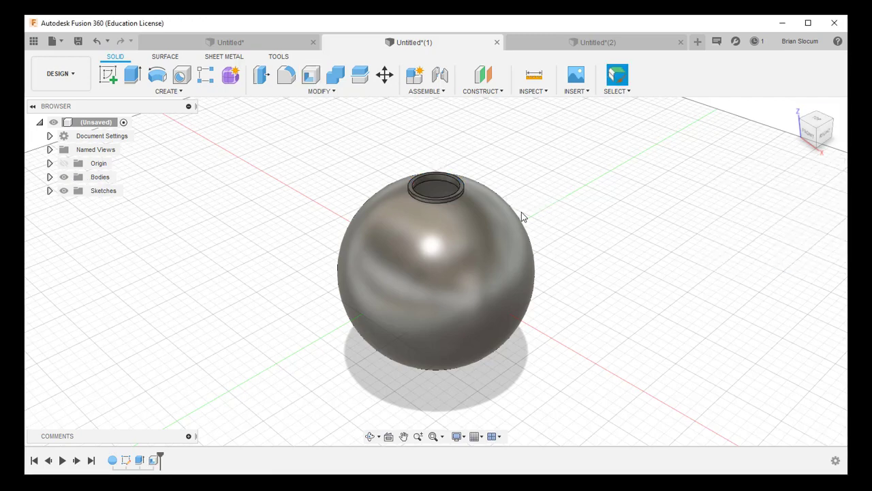
# Cut away the raised neck ring by extruding its flat annular face 5 mm down into the sphere.
pyautogui.keyDown('shift'); pyautogui.moveTo(517, 218); pyautogui.dragTo(551, 253, button='middle'); pyautogui.keyUp('shift')
pyautogui.scroll(6, 489, 252)
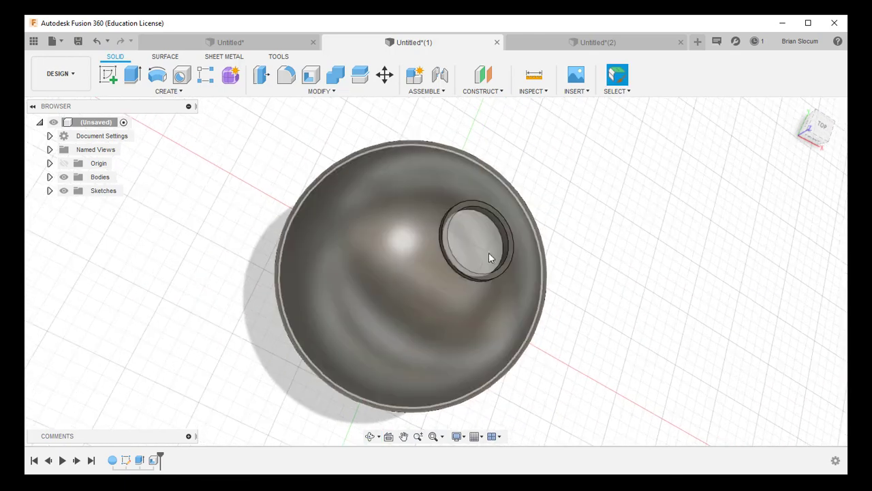
pyautogui.keyDown('shift'); pyautogui.moveTo(471, 256); pyautogui.dragTo(481, 143, button='middle'); pyautogui.keyUp('shift')
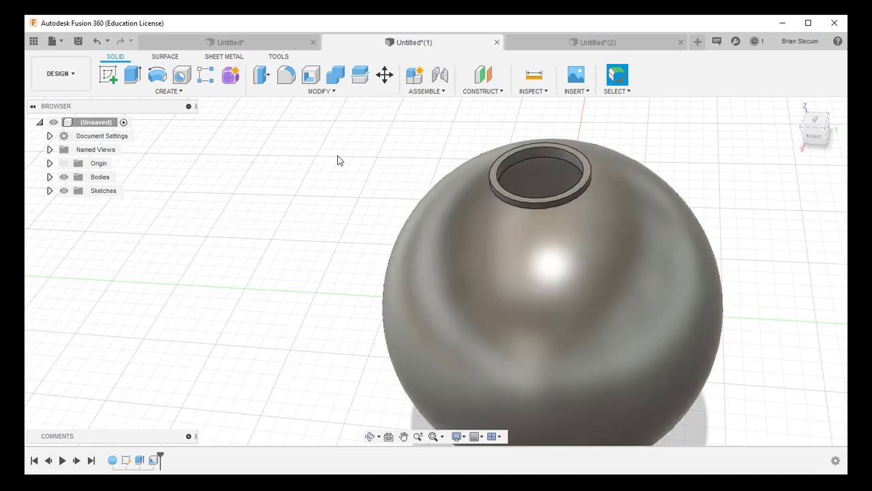
pyautogui.click(133, 76)
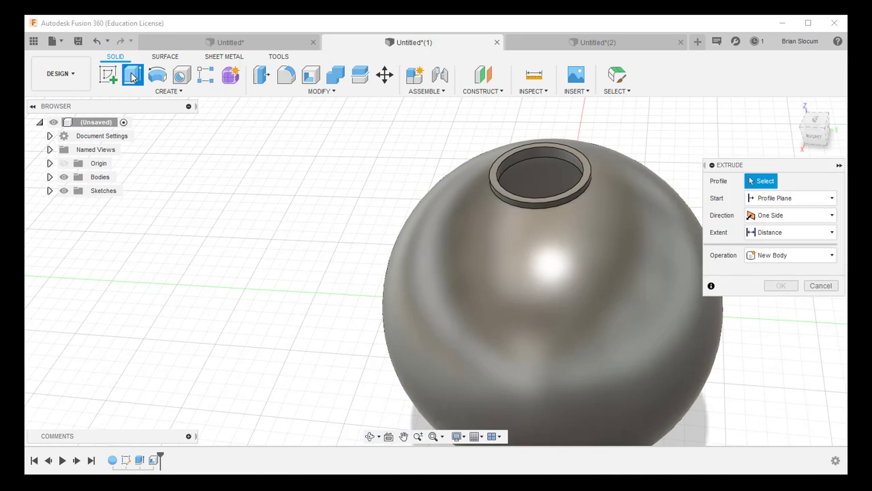
pyautogui.click(495, 158)
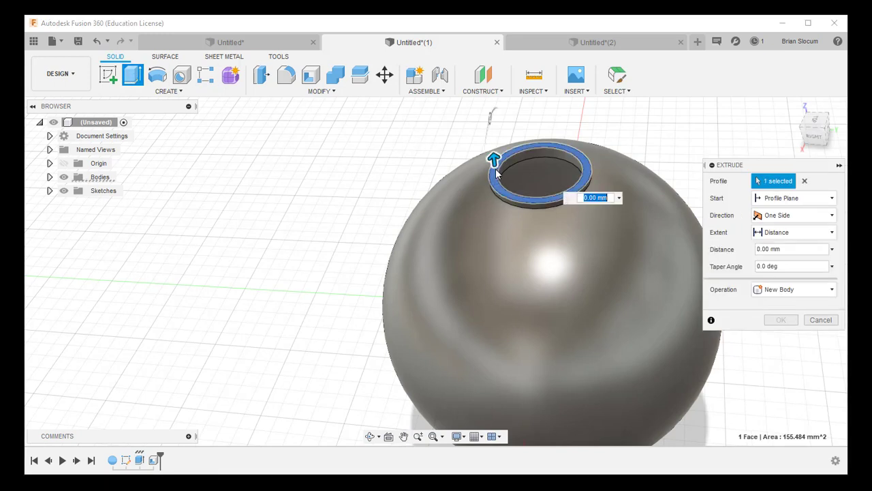
pyautogui.moveTo(495, 159); pyautogui.dragTo(498, 191)
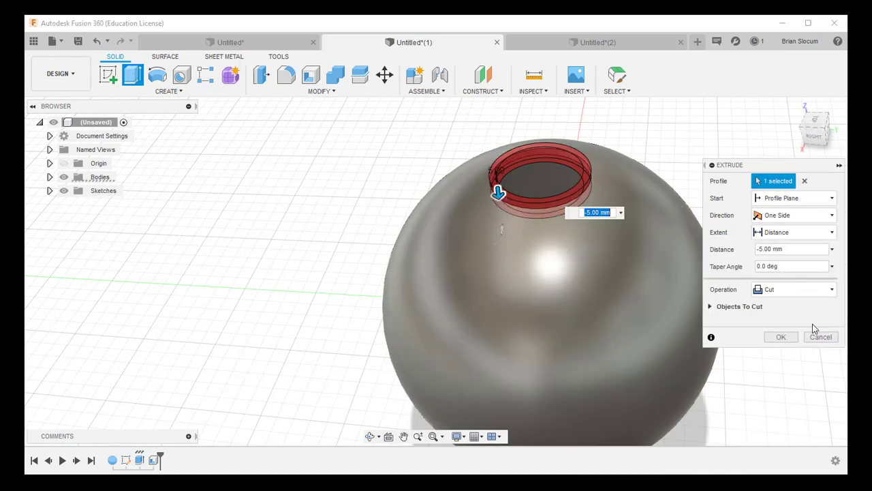
pyautogui.click(794, 342)
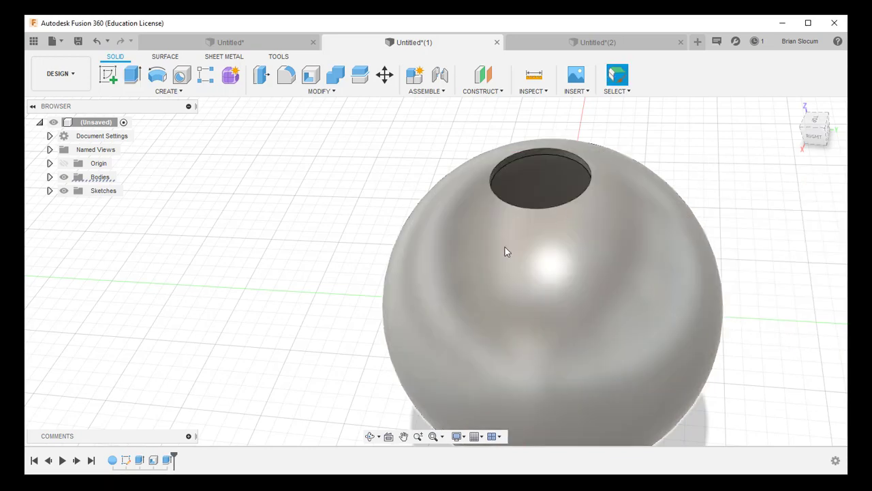
pyautogui.keyDown('shift'); pyautogui.moveTo(505, 247); pyautogui.dragTo(591, 242, button='middle'); pyautogui.keyUp('shift')
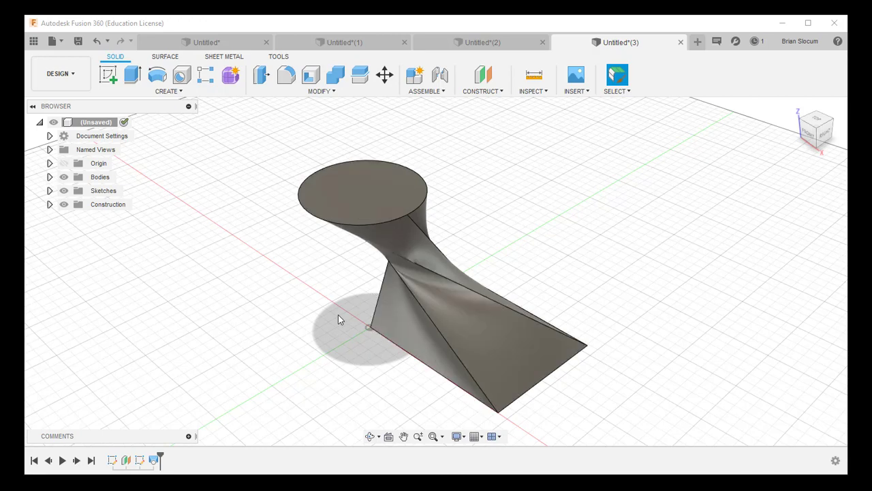
# Try to shell the twisted loft from its circular top face with inside thicknesses of 2 mm and 0.2 mm.
pyautogui.keyDown('shift'); pyautogui.moveTo(341, 317); pyautogui.dragTo(381, 281, button='middle'); pyautogui.keyUp('shift')
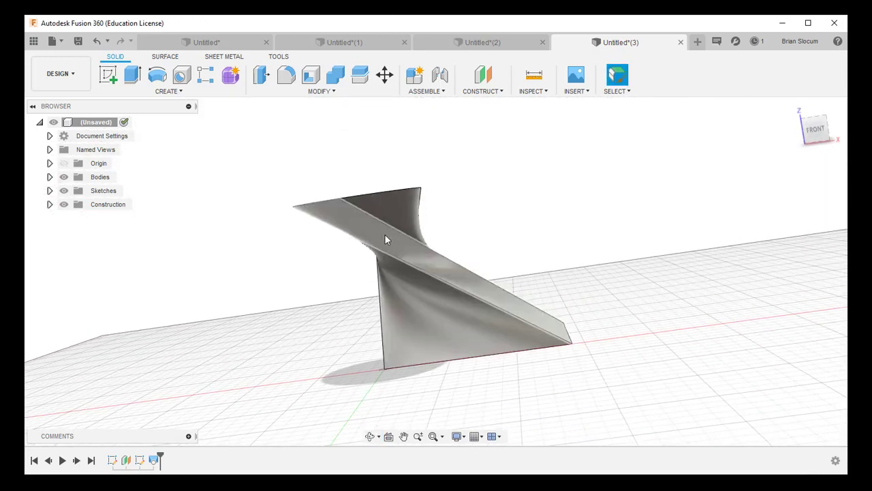
pyautogui.keyDown('shift'); pyautogui.moveTo(491, 239); pyautogui.dragTo(486, 260, button='middle'); pyautogui.keyUp('shift')
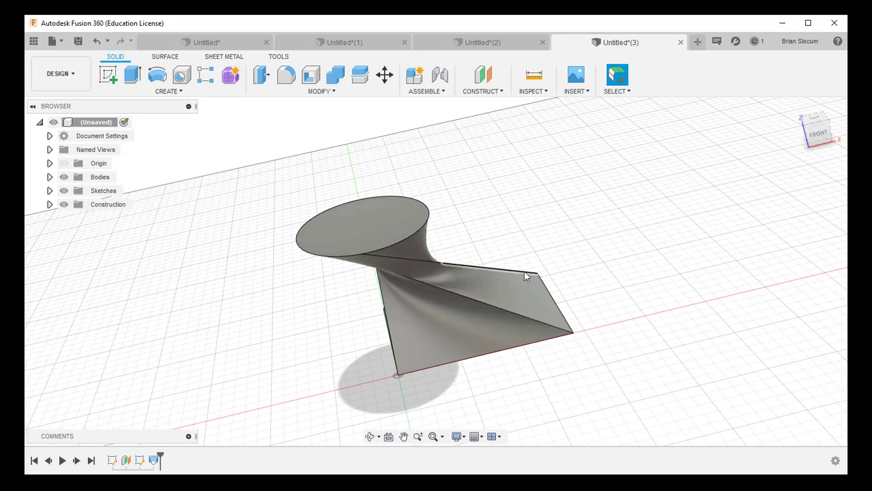
pyautogui.keyDown('shift'); pyautogui.moveTo(554, 235); pyautogui.dragTo(566, 259, button='middle'); pyautogui.keyUp('shift')
pyautogui.click(310, 73)
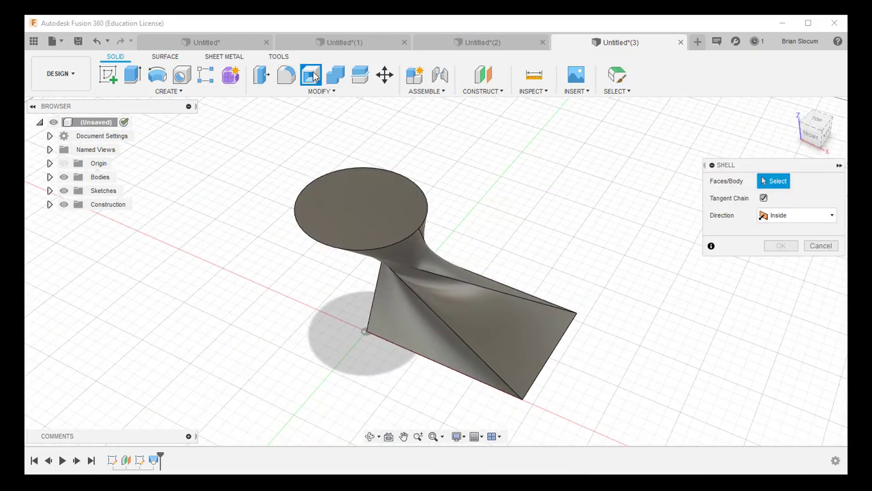
pyautogui.click(376, 198)
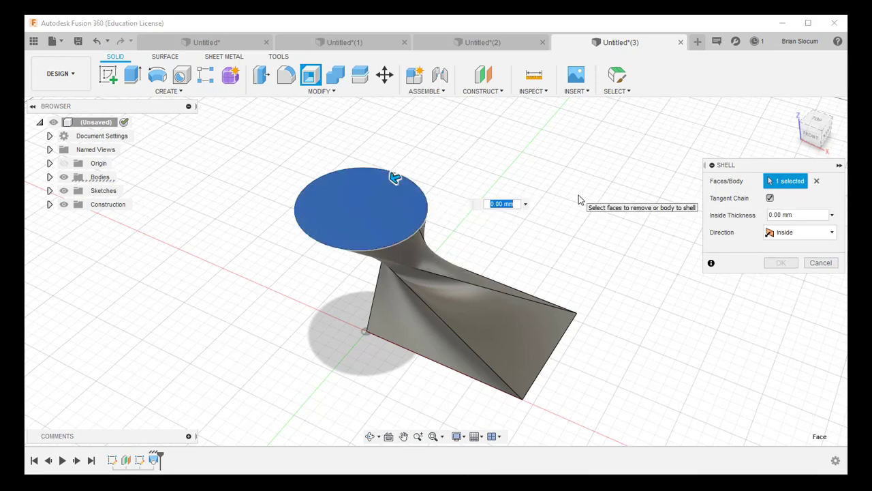
pyautogui.click(770, 215)
pyautogui.write('2')
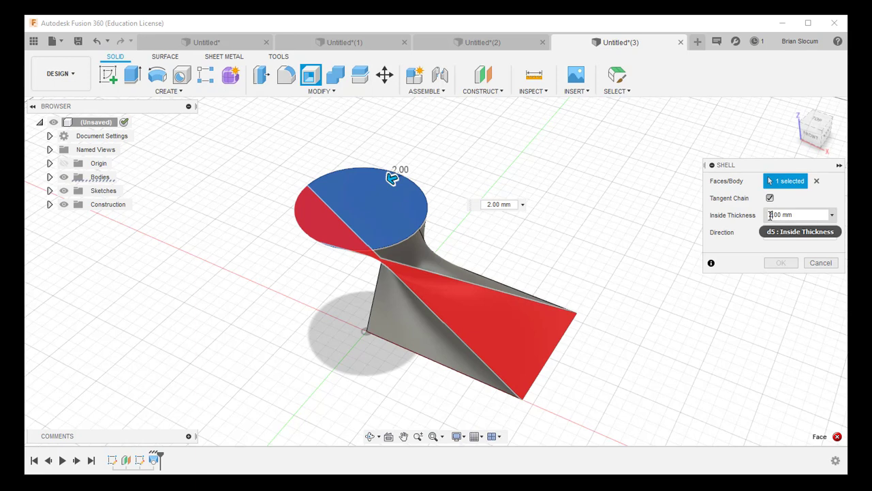
pyautogui.press('Delete')
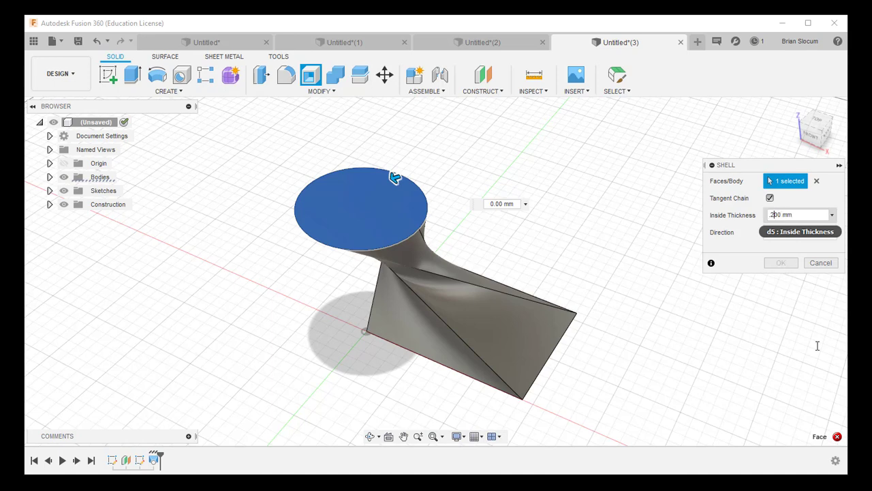
pyautogui.click(837, 437)
pyautogui.click(816, 411)
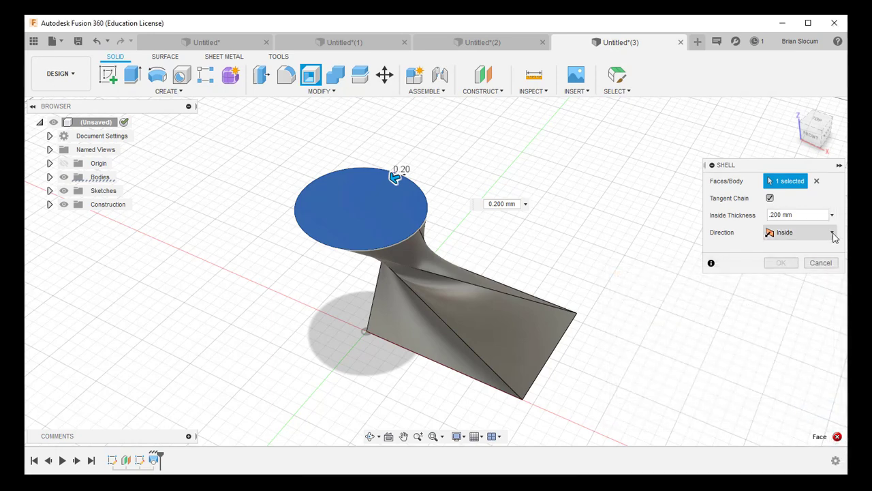
# Try the shell with the Outside direction and 2 mm thickness, then cancel the command.
pyautogui.click(832, 232)
pyautogui.click(788, 262)
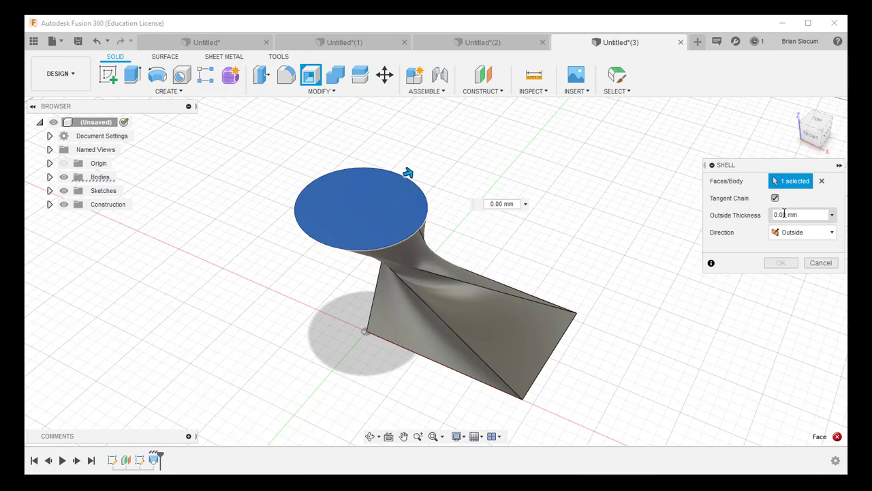
pyautogui.write('2')
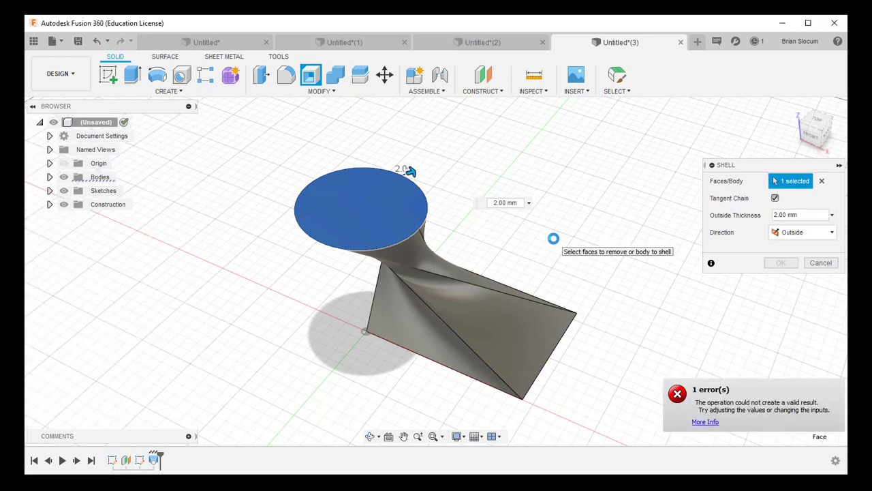
pyautogui.click(679, 399)
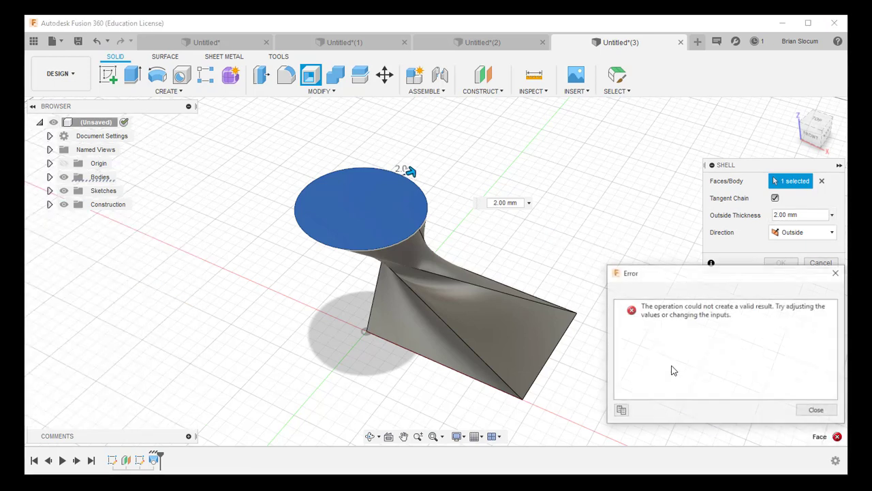
pyautogui.click(816, 412)
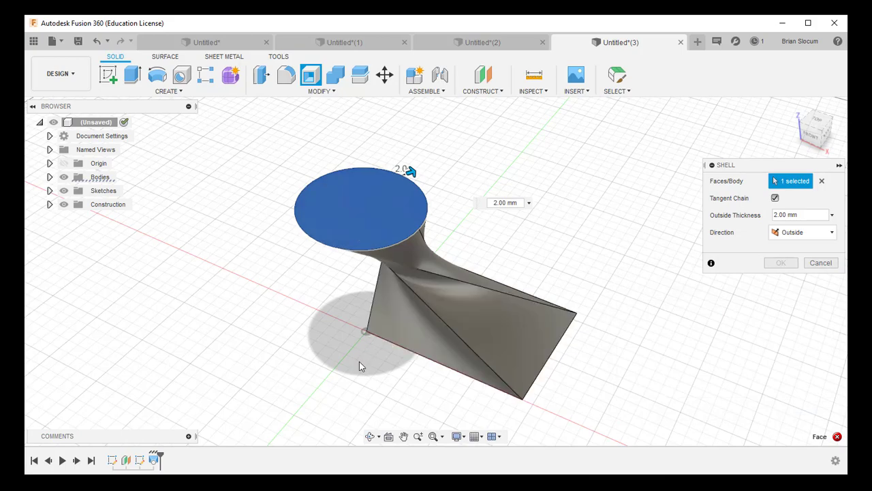
pyautogui.keyDown('shift'); pyautogui.moveTo(359, 361); pyautogui.dragTo(400, 282, button='middle'); pyautogui.keyUp('shift')
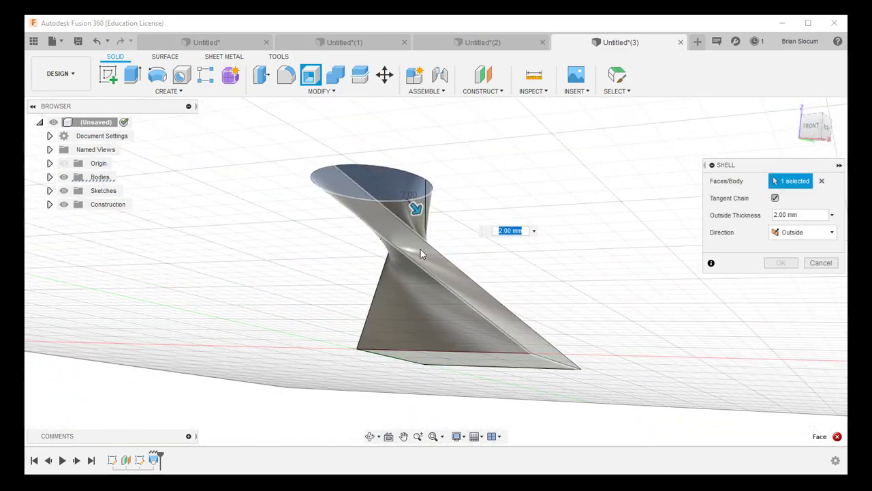
pyautogui.keyDown('shift'); pyautogui.moveTo(524, 265); pyautogui.dragTo(456, 272, button='middle'); pyautogui.keyUp('shift')
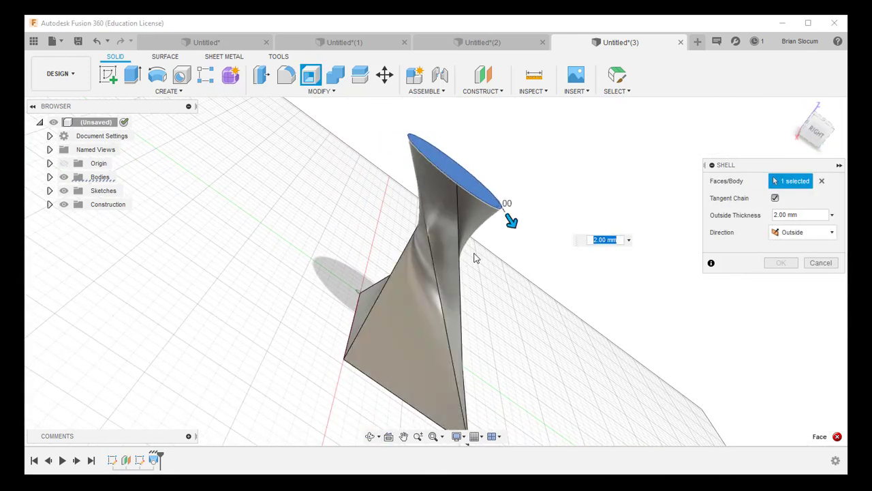
pyautogui.click(821, 263)
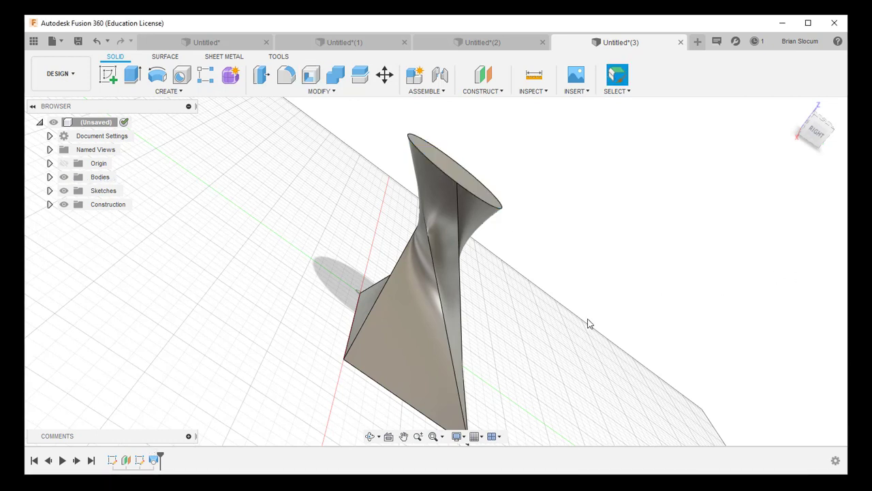
# Edit the loft feature, repositioning the connection points around the circular profile to reduce the twist towards the square base.
pyautogui.rightClick(153, 461)
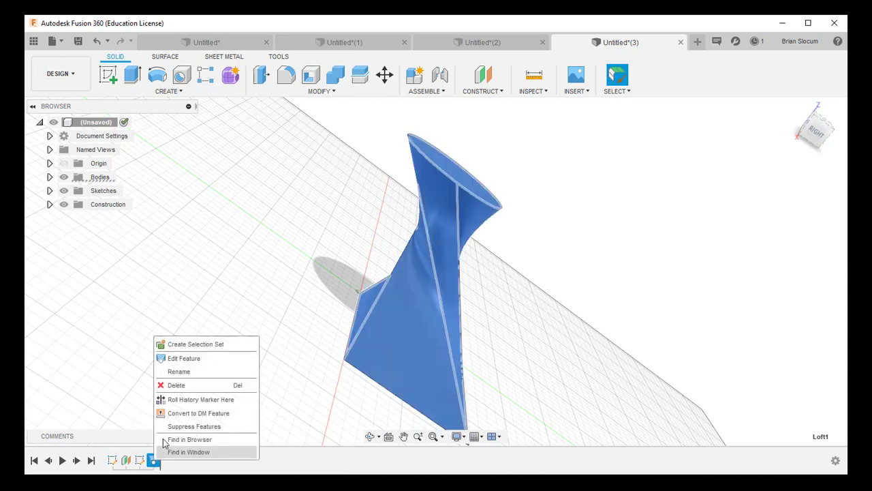
pyautogui.click(182, 359)
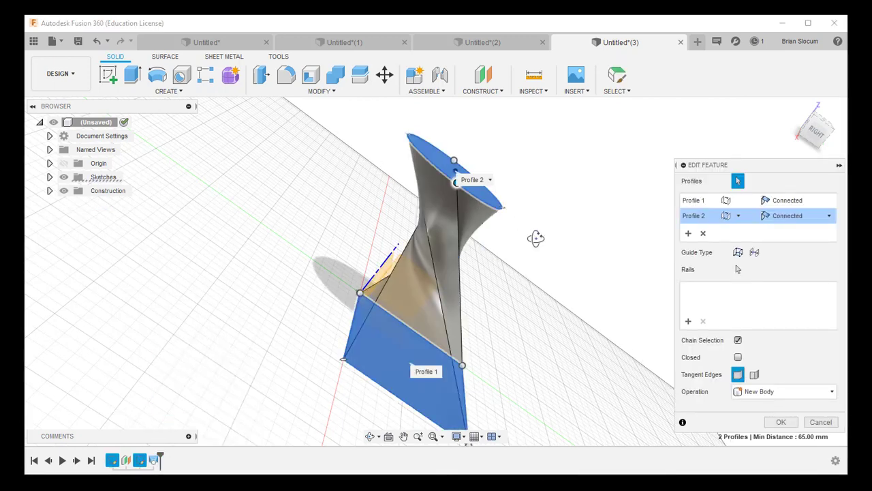
pyautogui.keyDown('shift'); pyautogui.moveTo(538, 238); pyautogui.dragTo(493, 252, button='middle'); pyautogui.keyUp('shift')
pyautogui.moveTo(470, 214); pyautogui.dragTo(545, 208)
pyautogui.moveTo(531, 178); pyautogui.dragTo(447, 177)
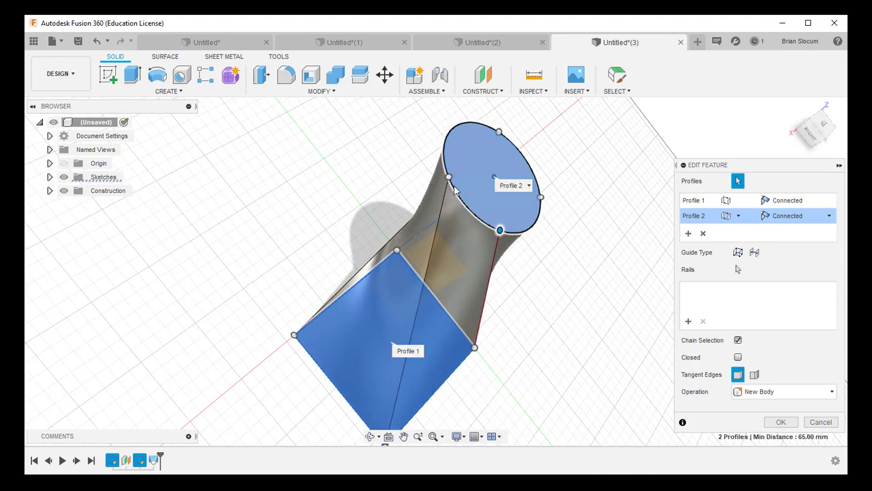
pyautogui.moveTo(448, 176); pyautogui.dragTo(435, 160)
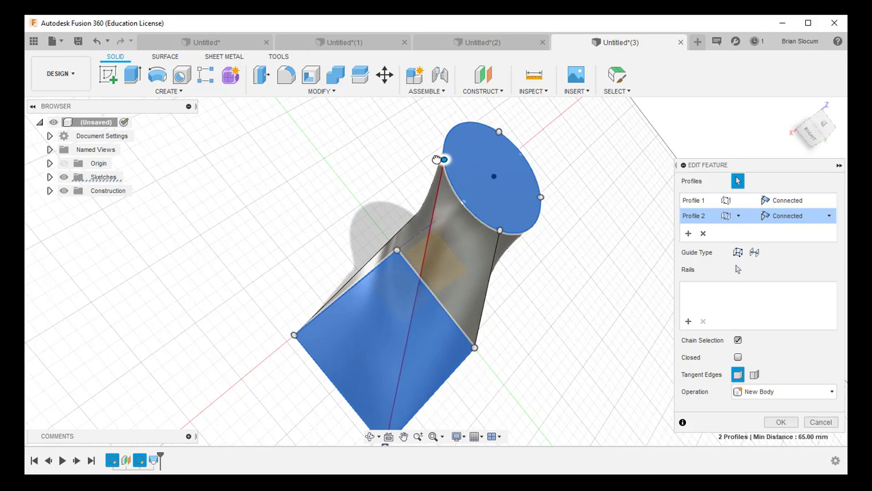
pyautogui.keyDown('shift'); pyautogui.moveTo(572, 374); pyautogui.dragTo(560, 338, button='middle'); pyautogui.keyUp('shift')
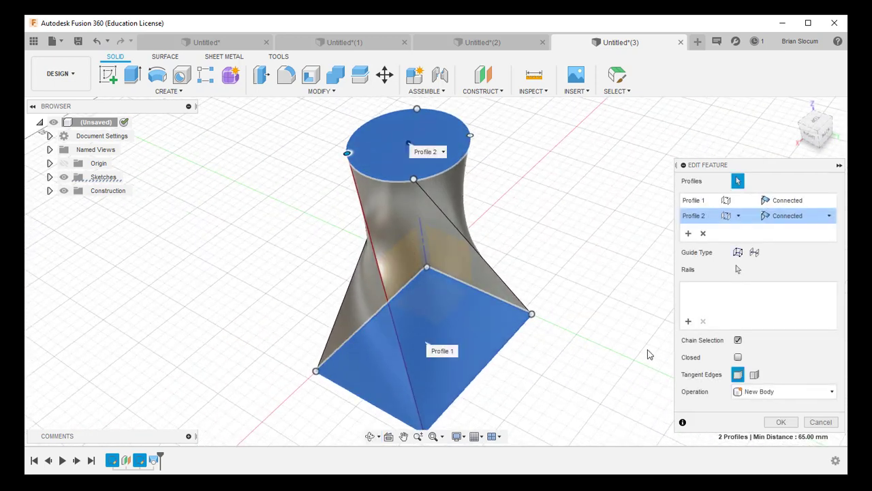
pyautogui.click(782, 422)
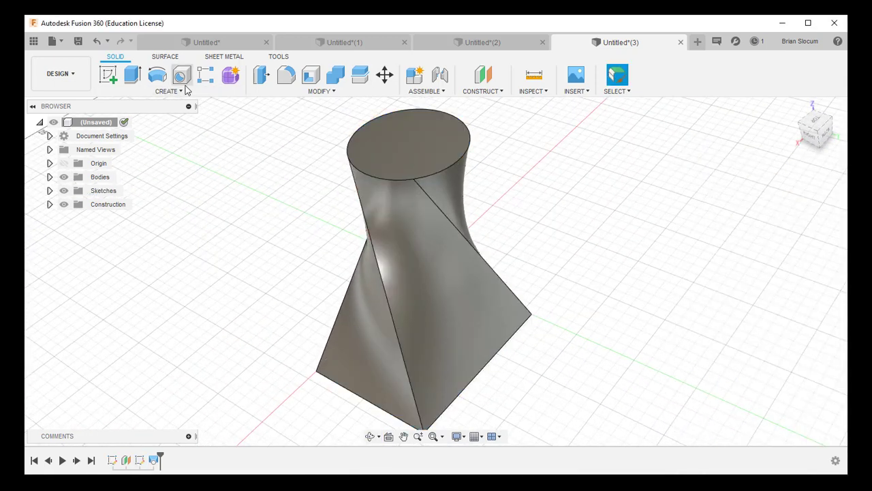
# Shell the reshaped loft from its circular top face with 2 mm inside thickness.
pyautogui.click(310, 74)
pyautogui.click(407, 147)
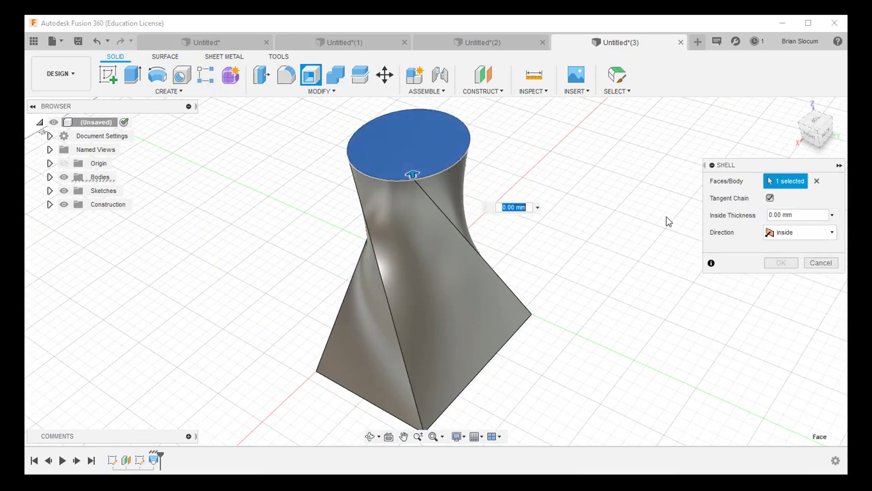
pyautogui.click(772, 215)
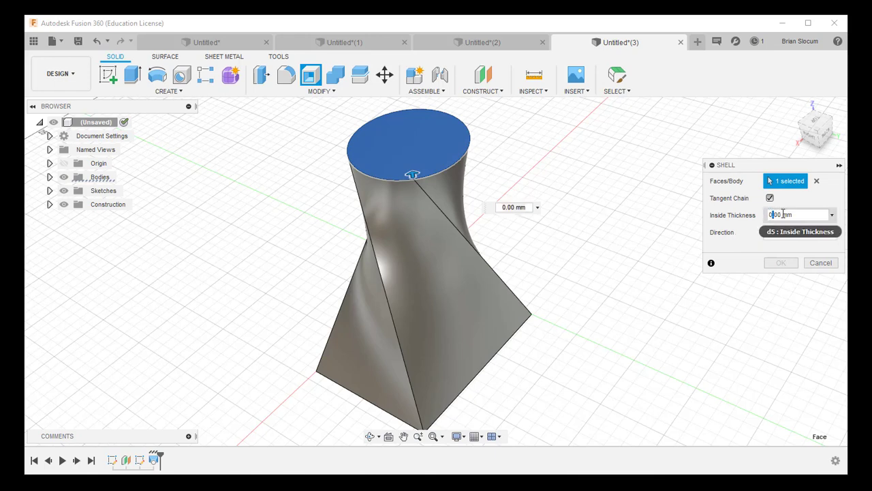
pyautogui.press('Return')
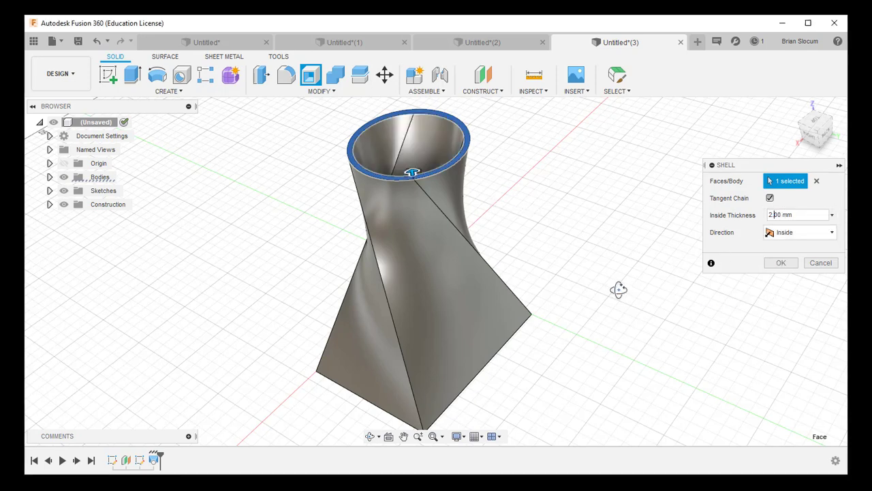
pyautogui.keyDown('shift'); pyautogui.moveTo(618, 288); pyautogui.dragTo(606, 355, button='middle'); pyautogui.keyUp('shift')
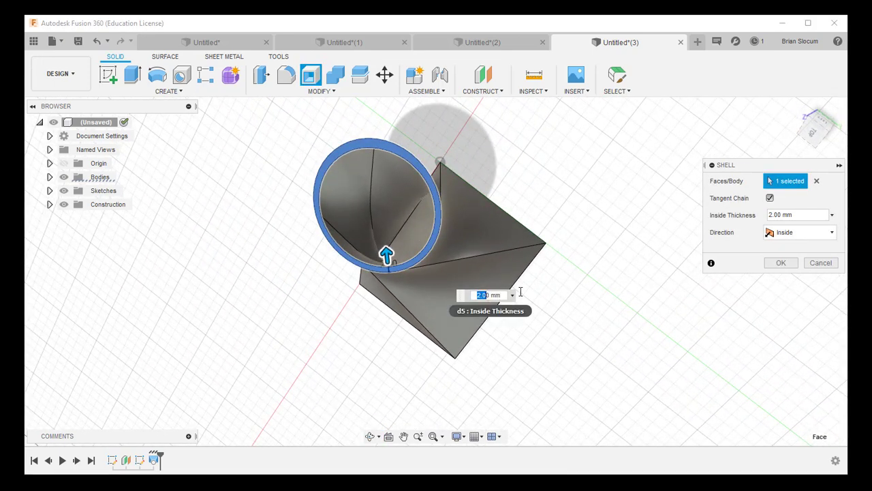
pyautogui.keyDown('shift'); pyautogui.moveTo(546, 327); pyautogui.dragTo(584, 330, button='middle'); pyautogui.keyUp('shift')
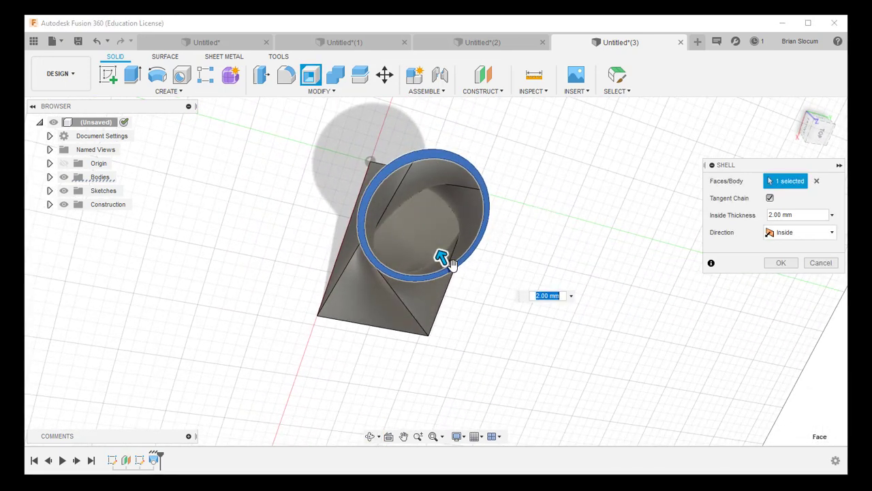
pyautogui.keyDown('shift'); pyautogui.moveTo(463, 307); pyautogui.dragTo(323, 305, button='middle'); pyautogui.keyUp('shift')
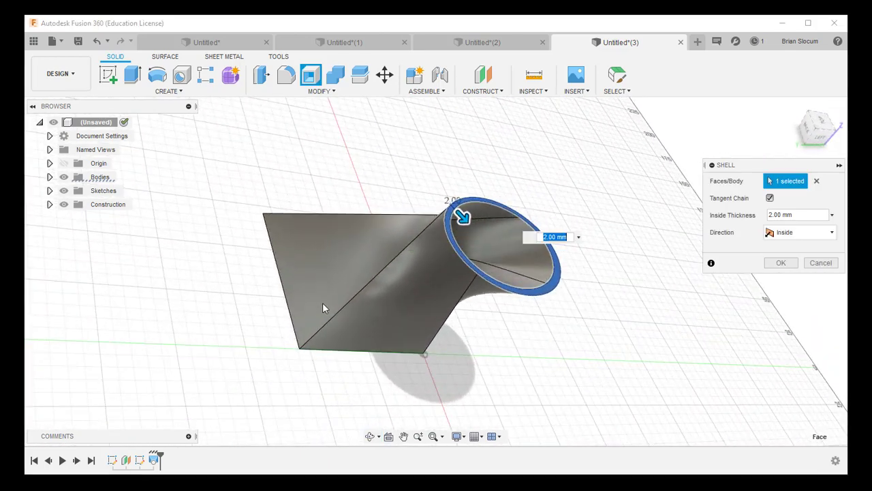
pyautogui.click(781, 263)
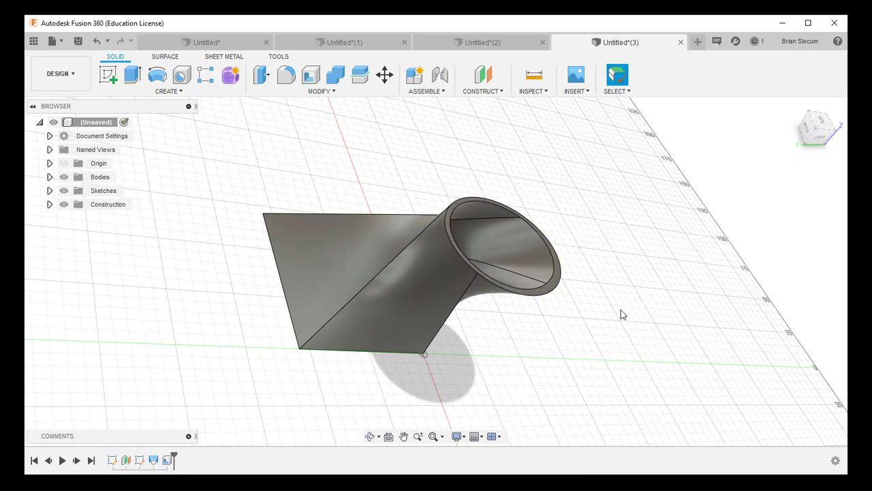